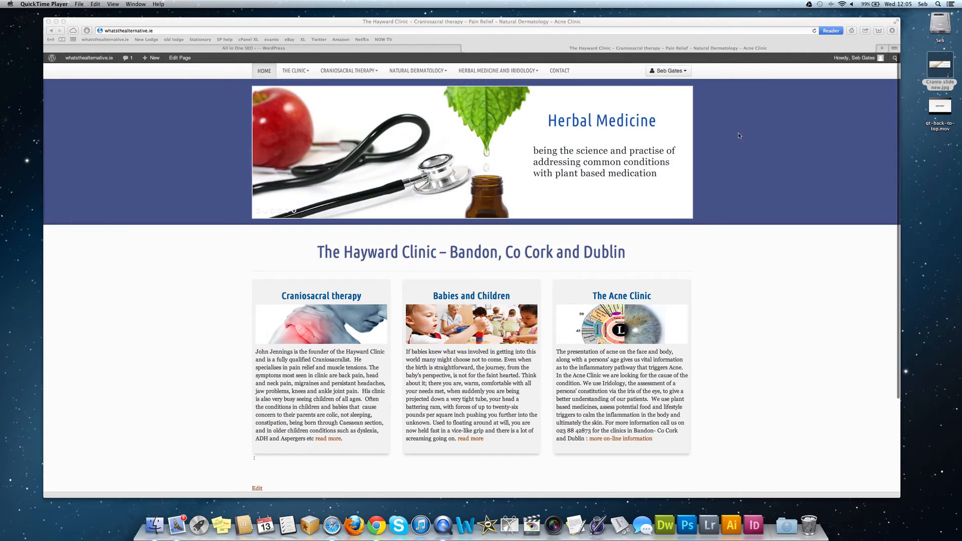
Review the home title, home description and home keywords in the site's All in One SEO plugin options.
scroll(735, 135, "up", 1)
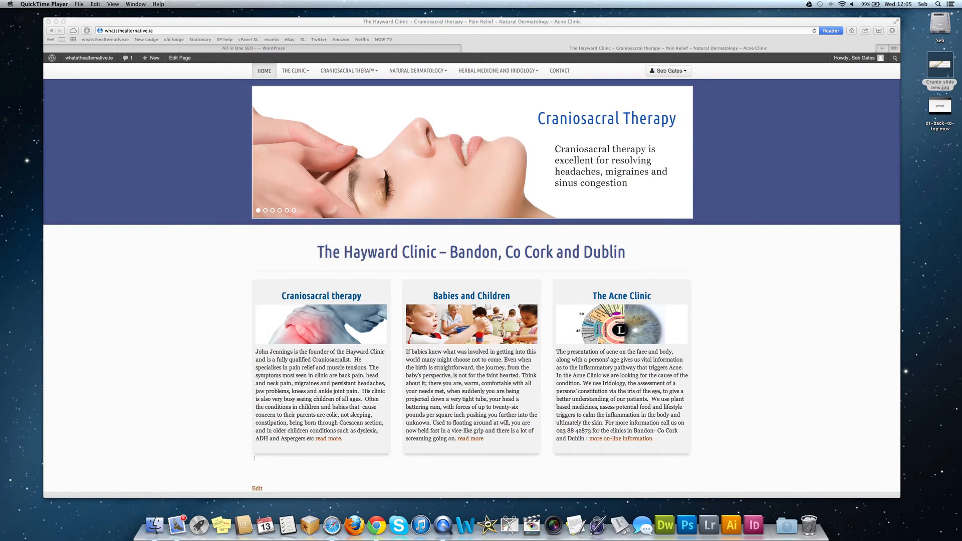
left_click(377, 22)
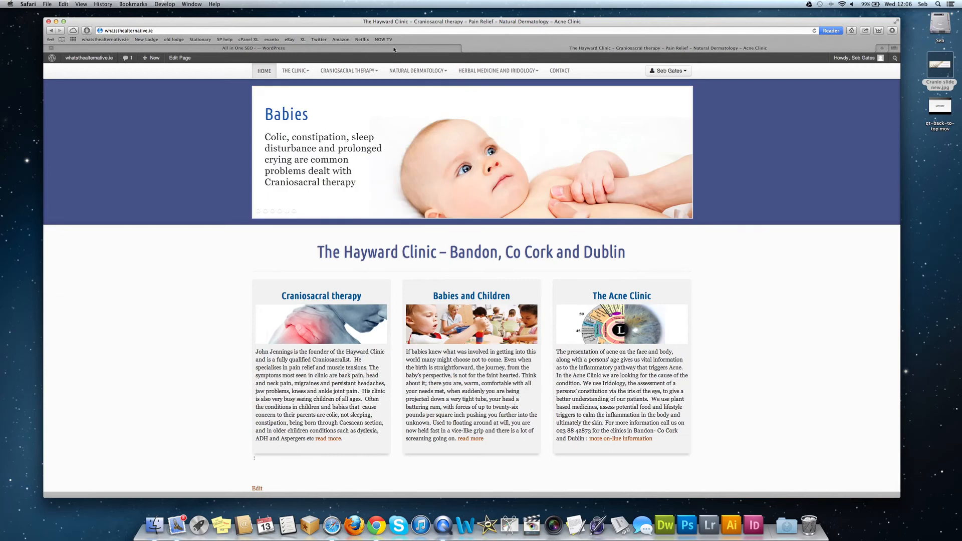
left_click(312, 49)
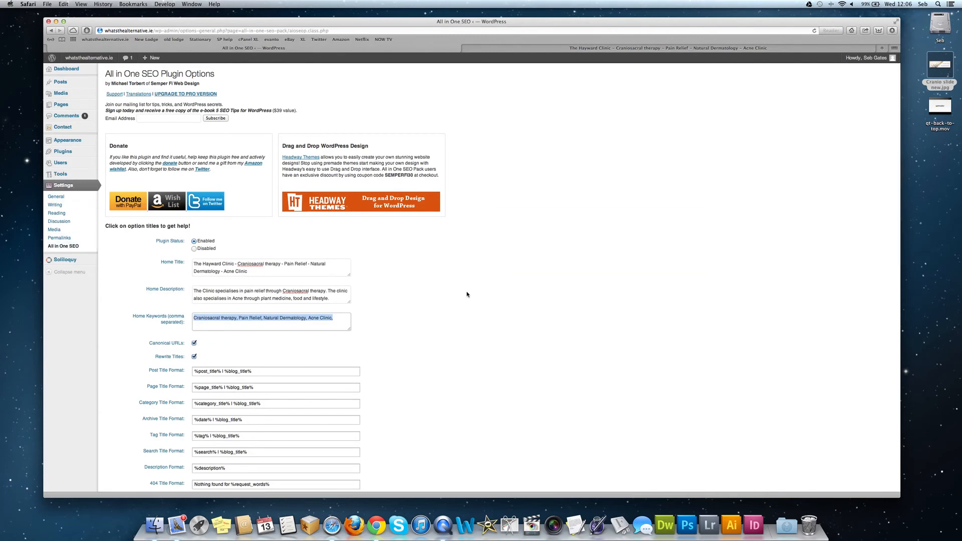
scroll(467, 295, "down", 2)
scroll(467, 294, "down", 4)
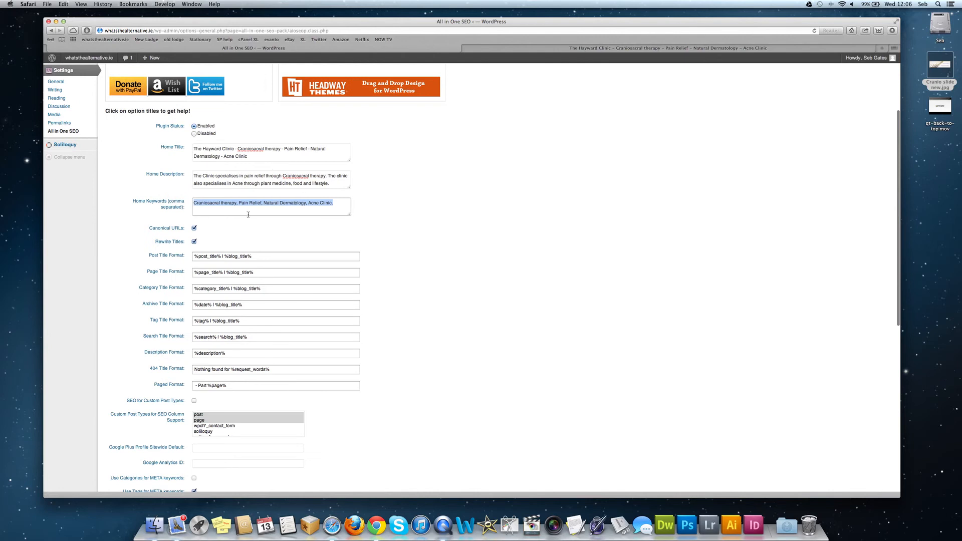
left_click(346, 207)
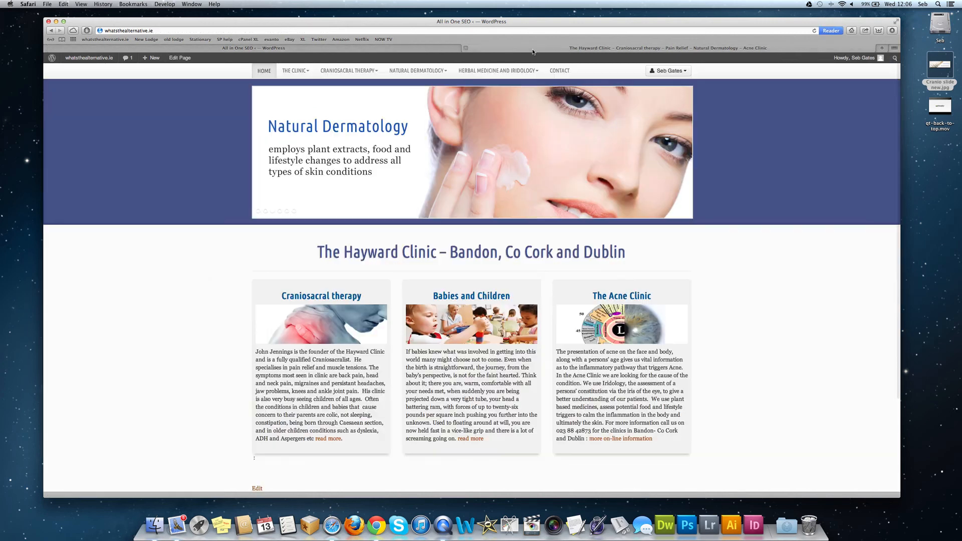
Open the clinic's home page for editing and review its All in One SEO Pack title, description and keywords.
left_click(533, 50)
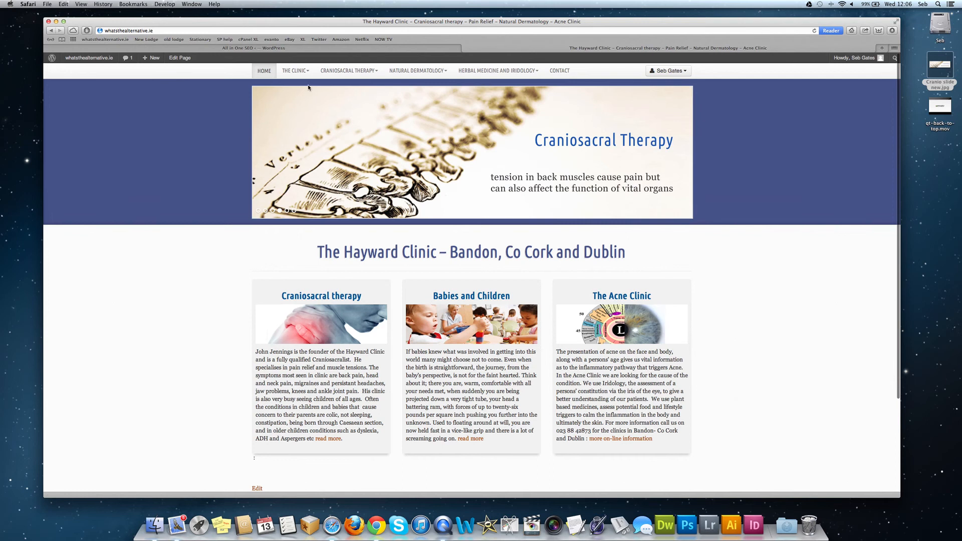
left_click(186, 58)
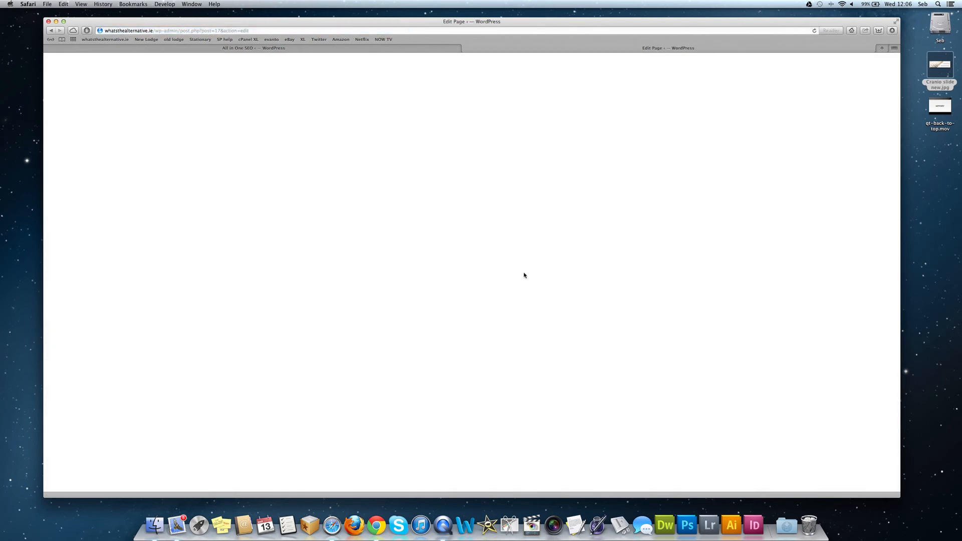
scroll(506, 290, "down", 15)
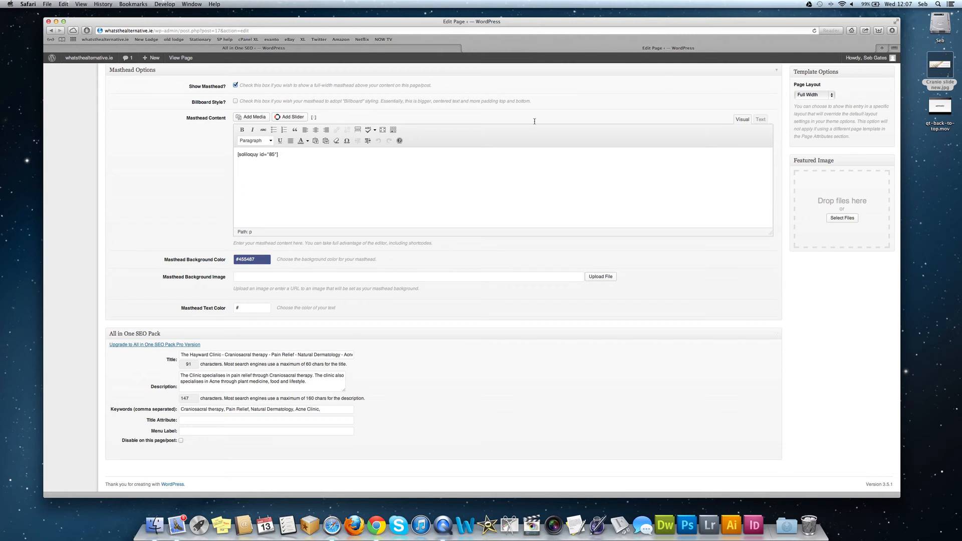
scroll(411, 209, "up", 2)
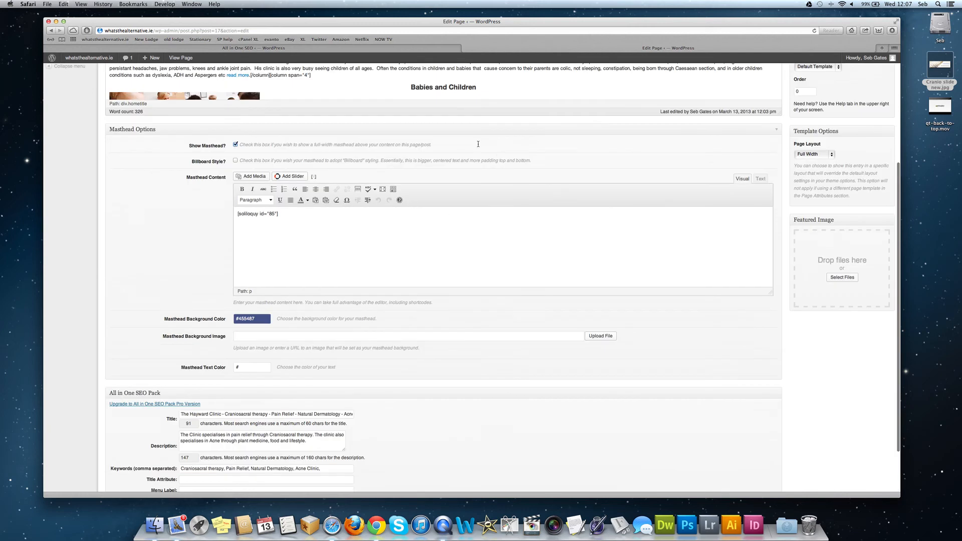
scroll(498, 158, "up", 5)
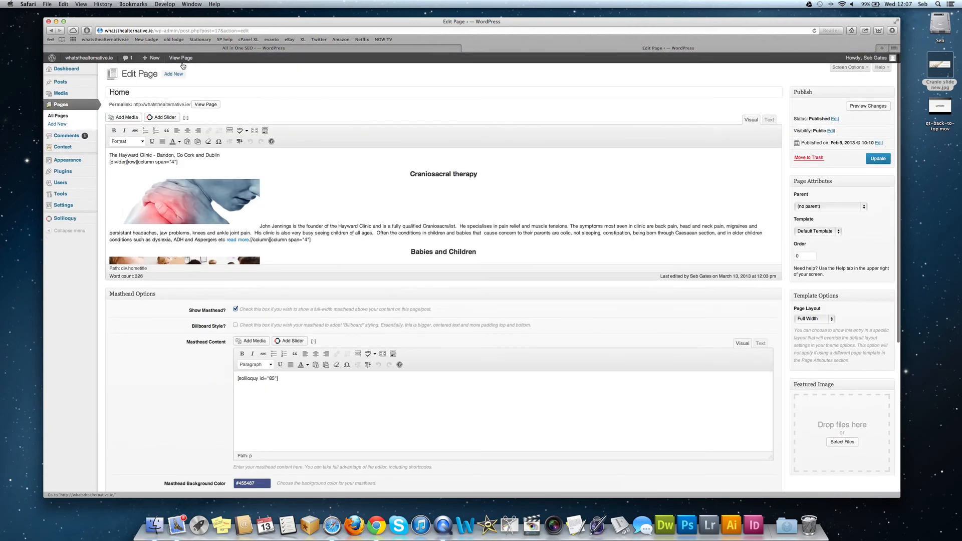
View the live home page and compare it with the site-wide All in One SEO settings.
left_click(181, 59)
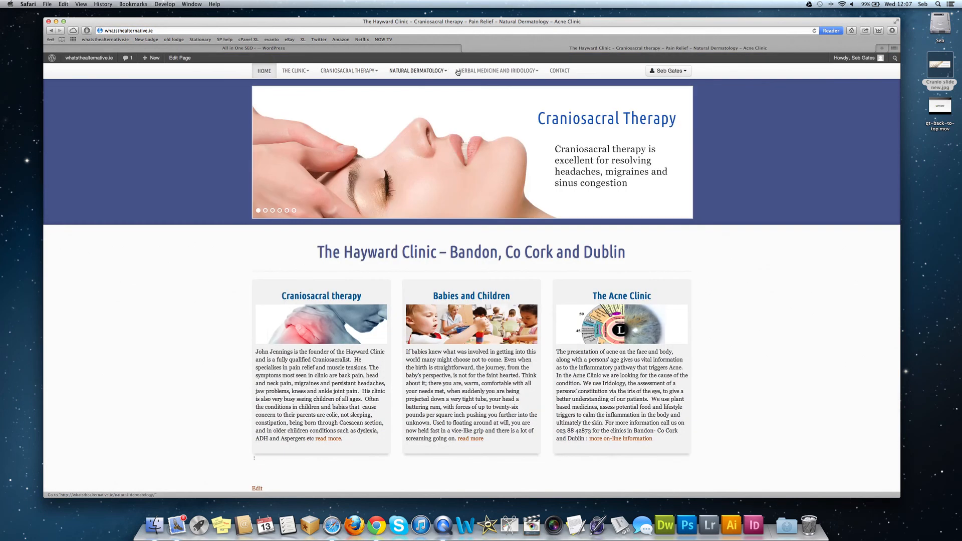
left_click(200, 49)
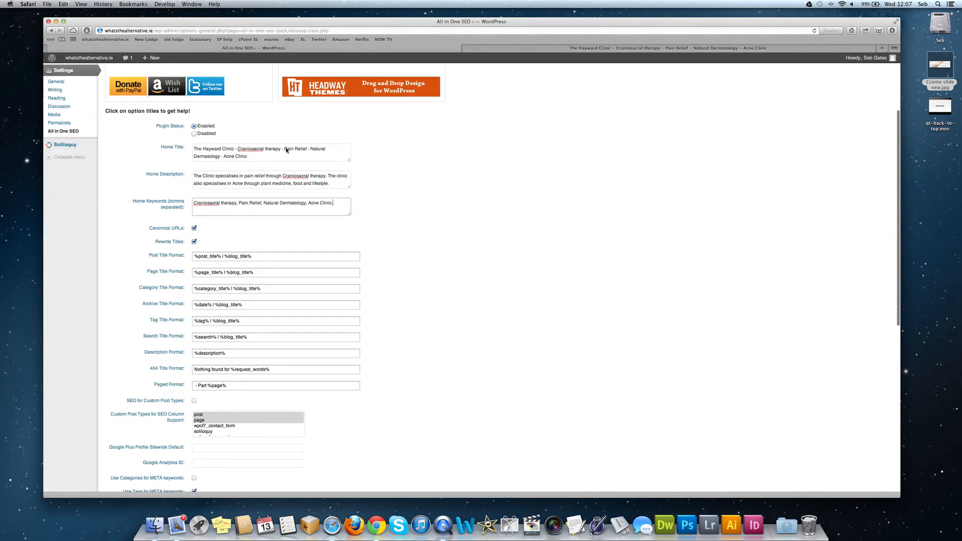
left_click(543, 49)
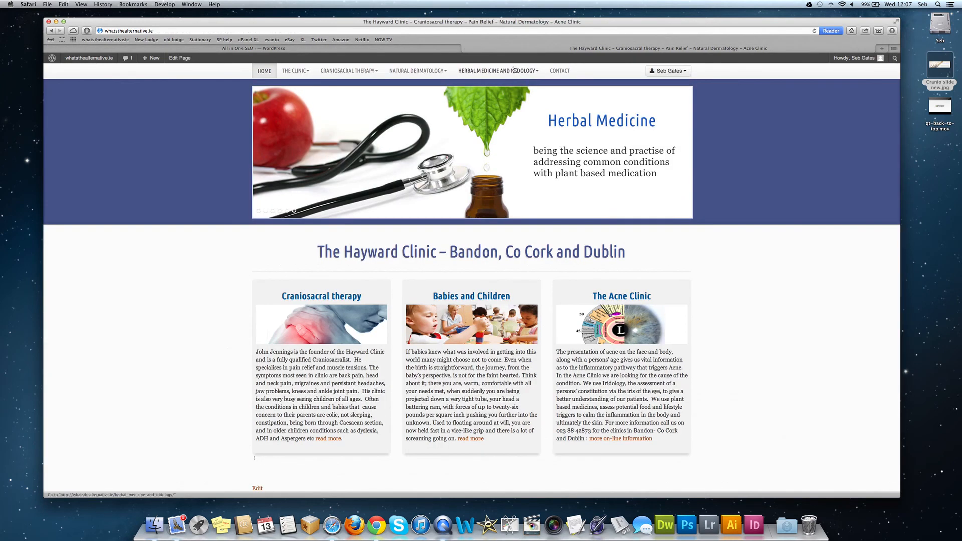
Open the "Skin Disease and Iridology" article from the Iridology category for editing.
mouse_move(536, 74)
left_click(472, 88)
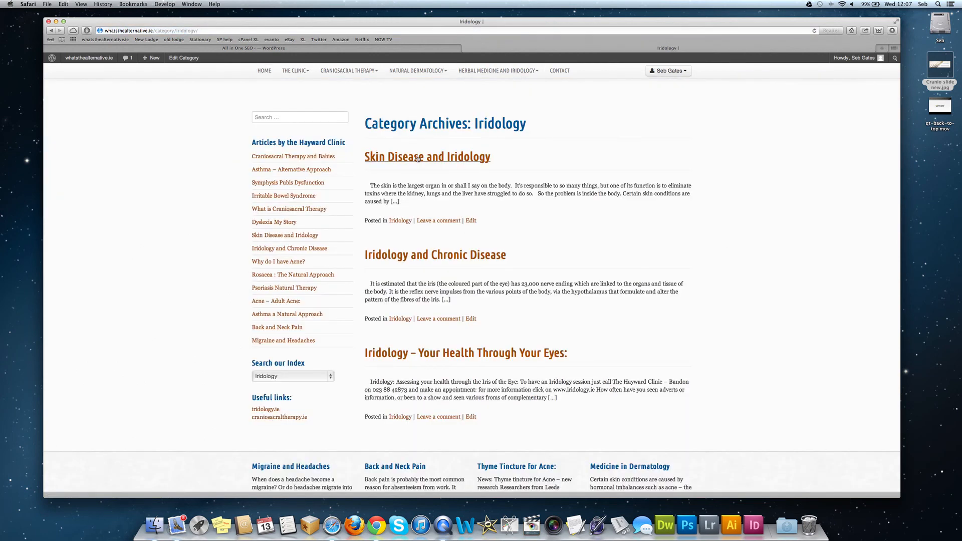
left_click(437, 162)
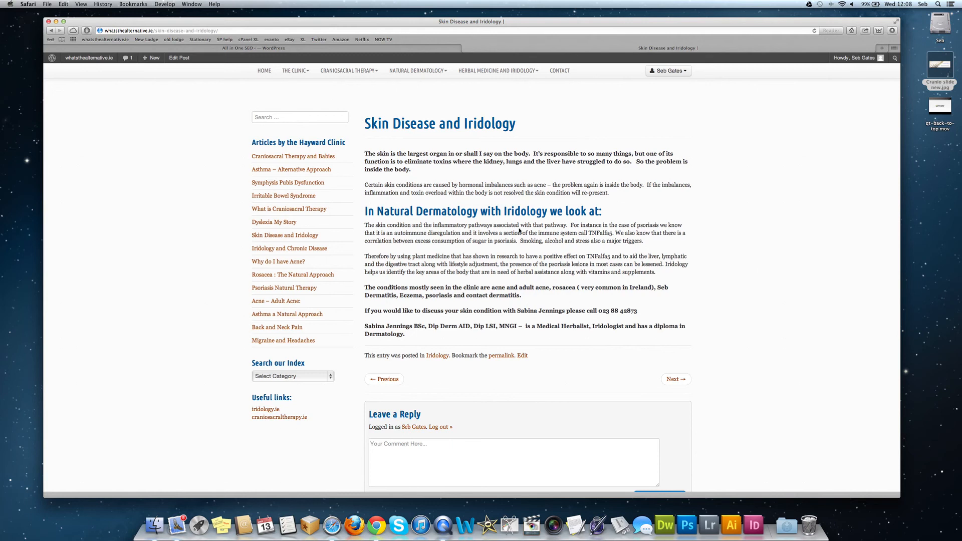
left_click(182, 58)
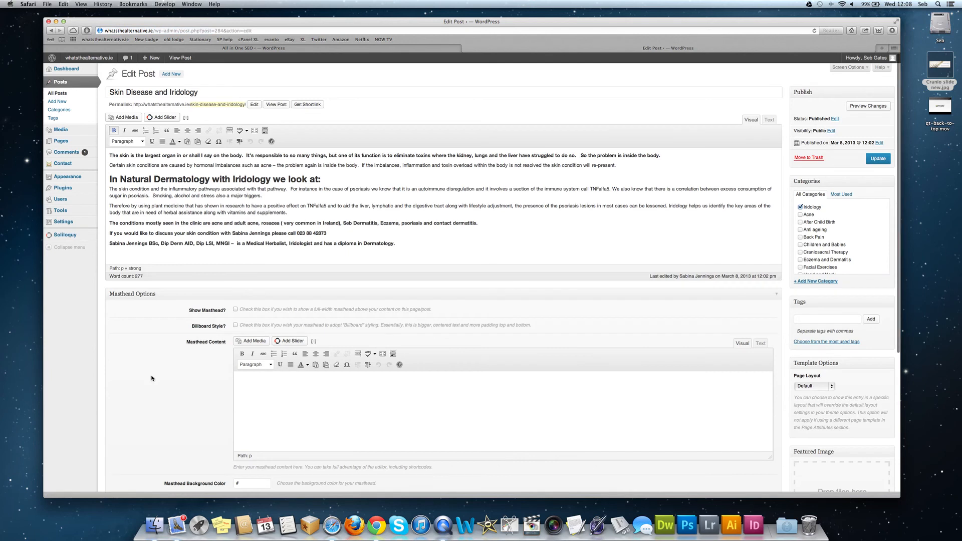
Set the post's All in One SEO title to "Fantastic article on Iridology by the Hayward Clinic", correcting the misspelled first word.
scroll(151, 378, "down", 3)
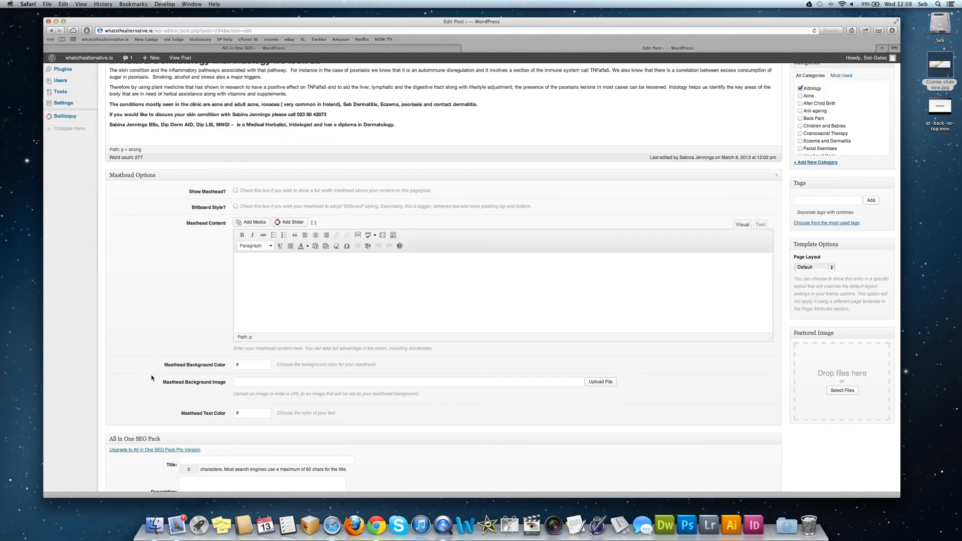
scroll(152, 379, "down", 1)
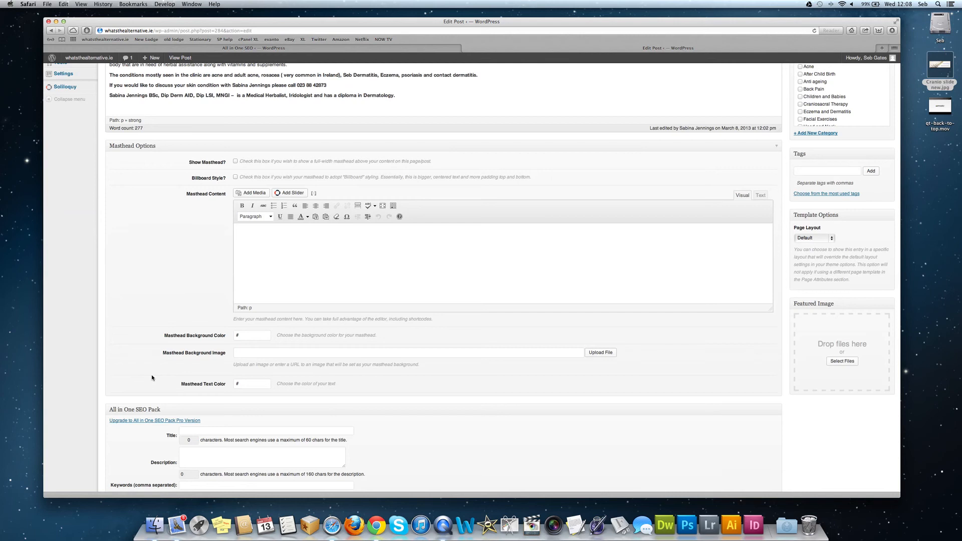
left_click(226, 432)
type("Fan")
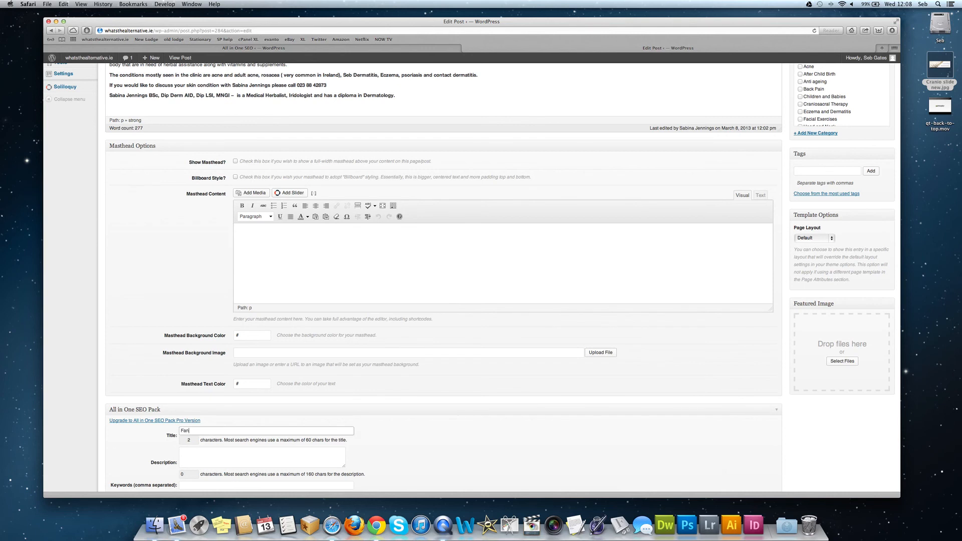
type("tasic article on Iridology")
right_click(183, 430)
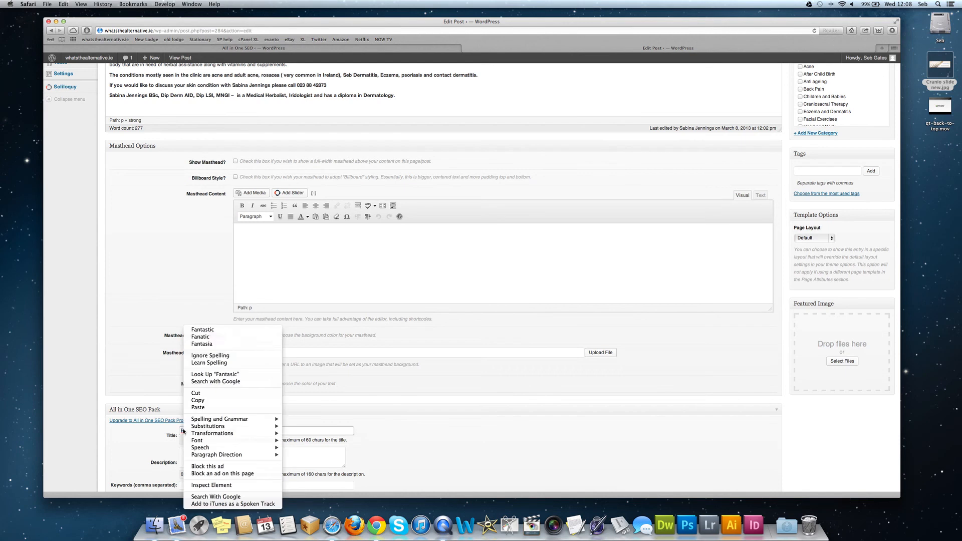
left_click(203, 329)
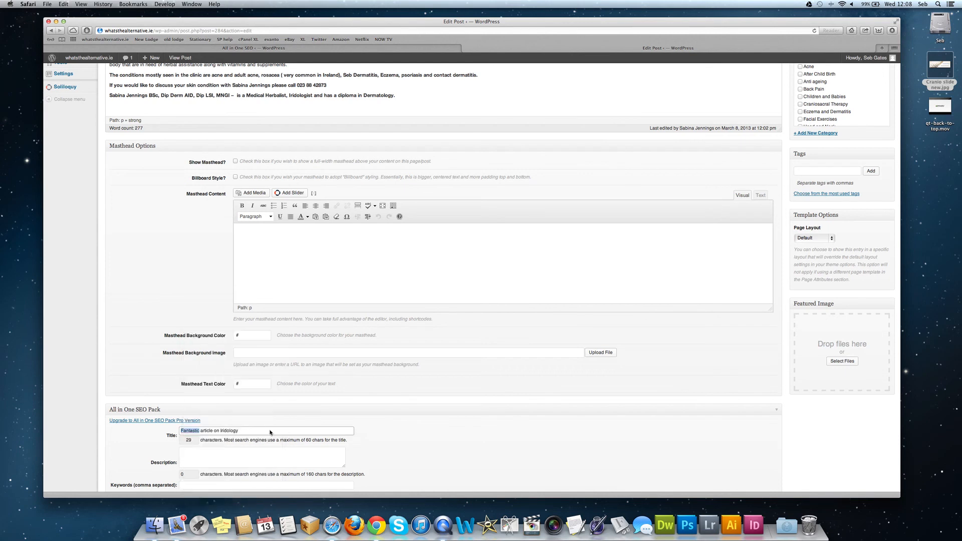
left_click(256, 433)
type("by the Hayward Clinic")
Enter "This artcile outlines the best in iridology" as the post's SEO description.
scroll(415, 446, "down", 1)
left_click(233, 427)
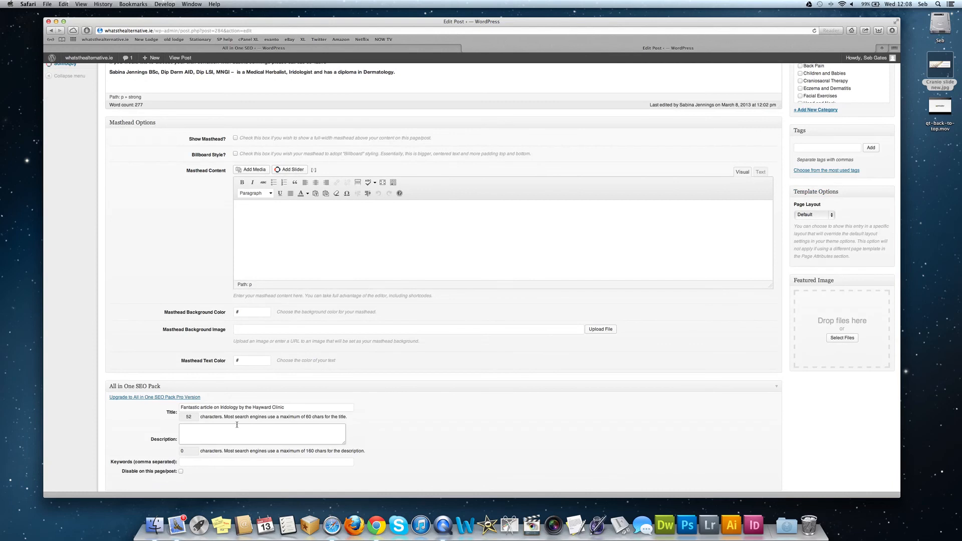
type("This artcile outlines the best in iridology")
Enter "iridology, skin, deem" as the post's SEO keywords.
left_click(210, 462)
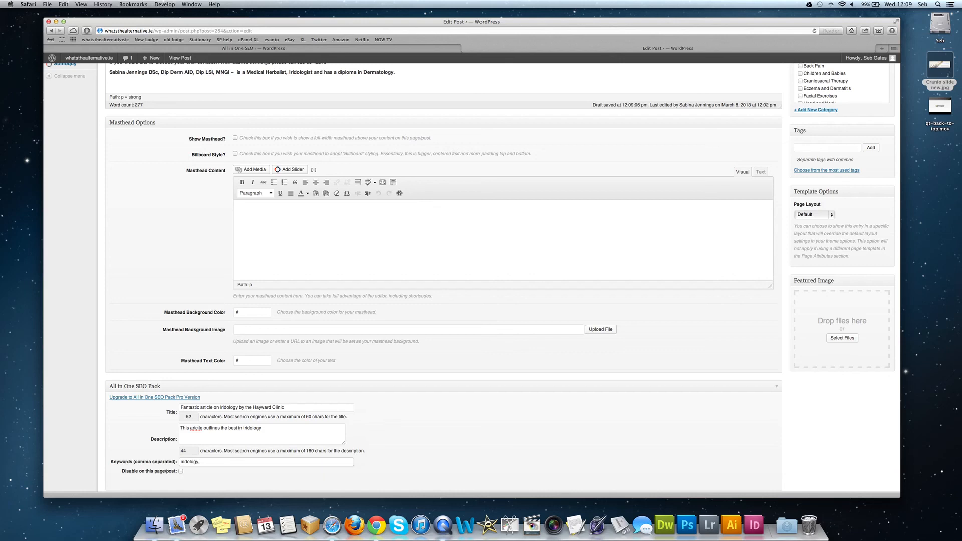
type("skin, deem")
left_click(230, 463)
scroll(491, 407, "down", 2)
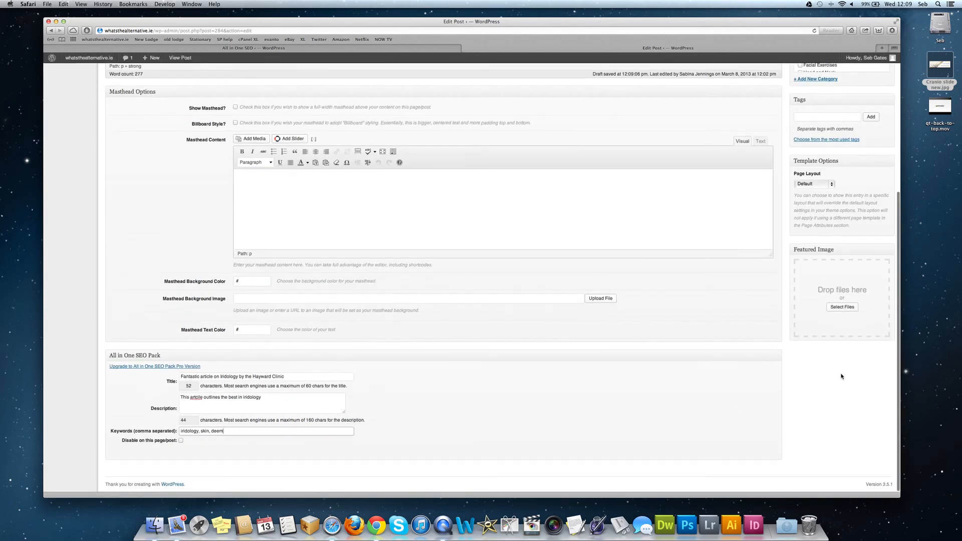
scroll(886, 181, "up", 5)
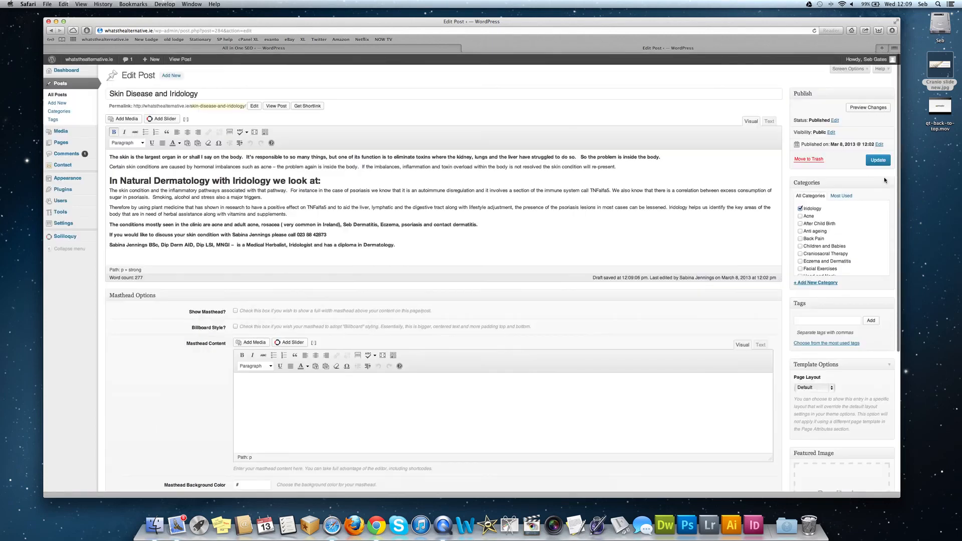
scroll(877, 160, "up", 1)
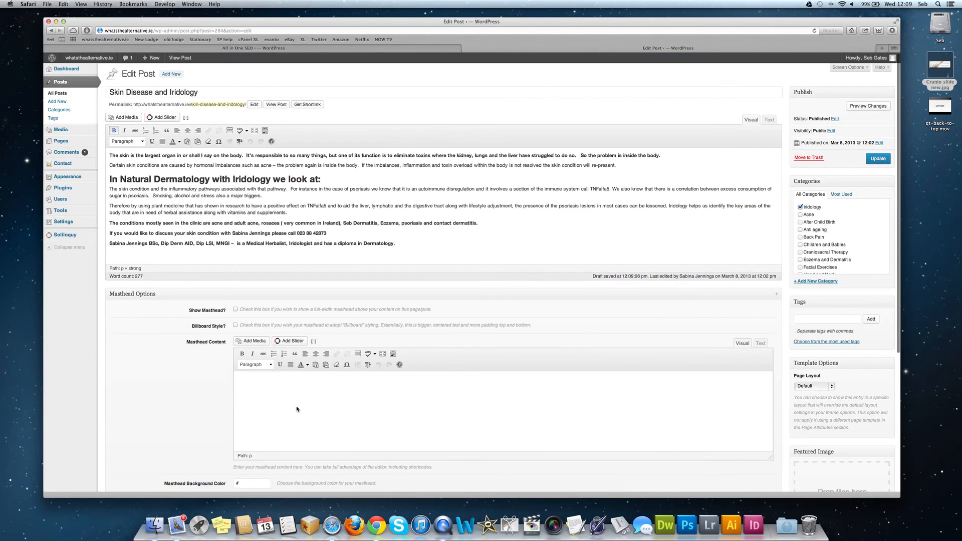
scroll(185, 418, "down", 6)
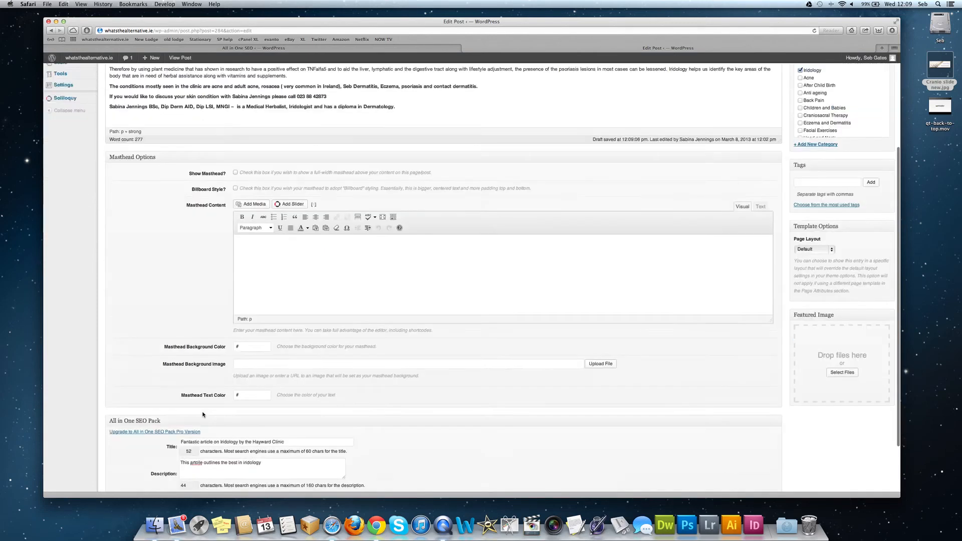
scroll(208, 442, "down", 2)
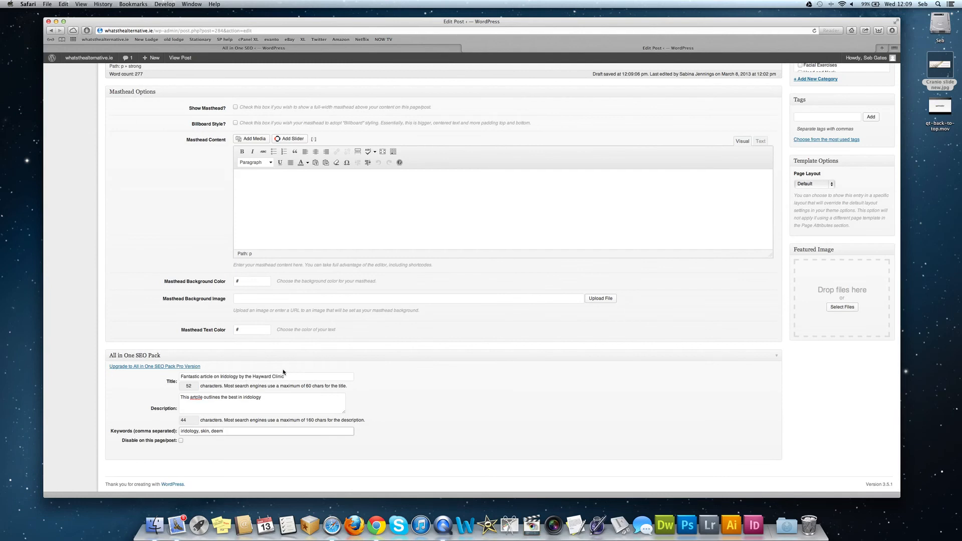
Clear the post's SEO title and keywords and save the changes to the post.
left_click_drag(352, 376, 160, 380)
key("BackSpace")
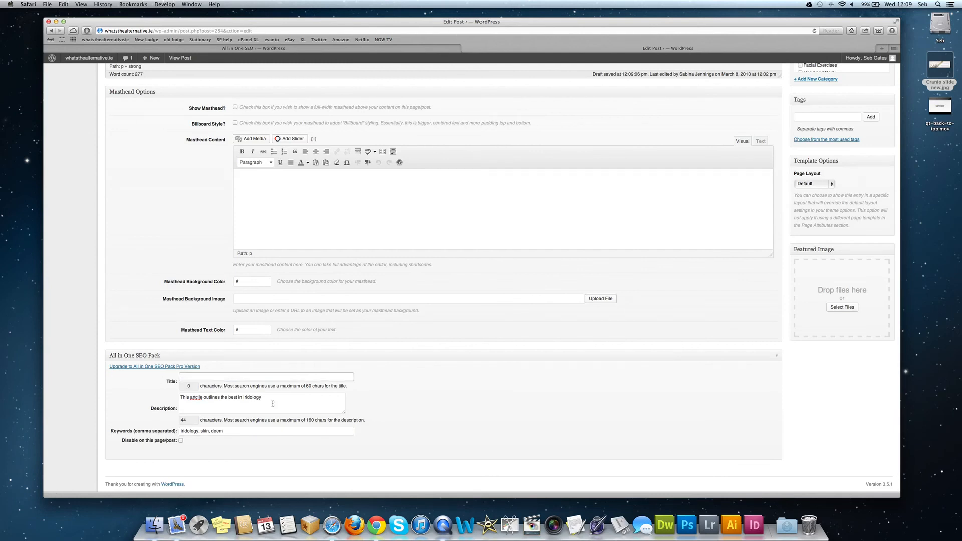
left_click_drag(273, 398, 168, 397)
left_click_drag(224, 431, 177, 434)
key("BackSpace")
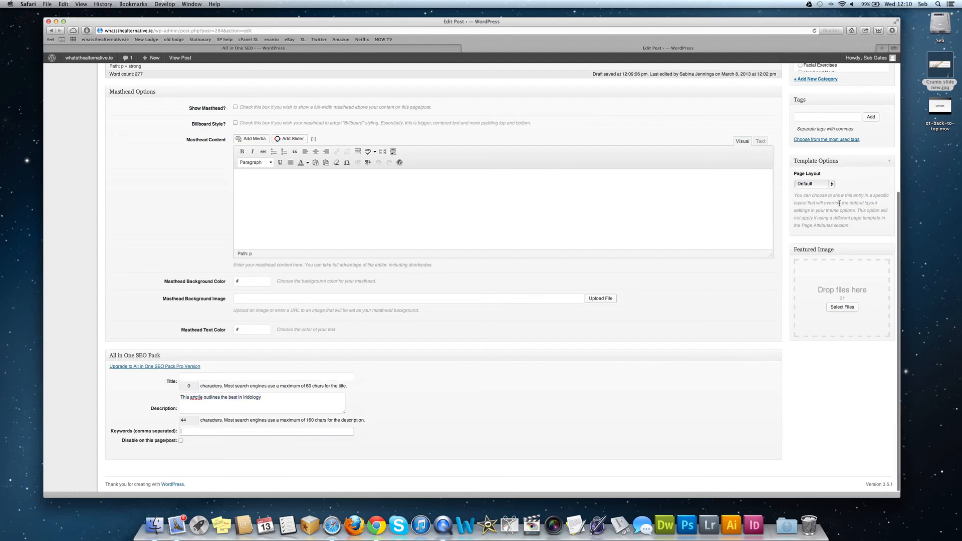
scroll(842, 200, "up", 5)
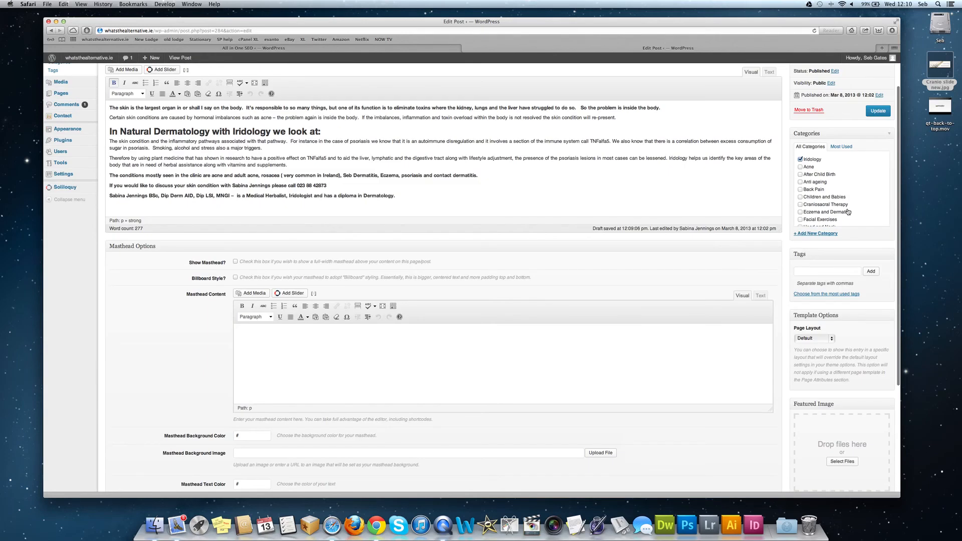
scroll(846, 206, "up", 2)
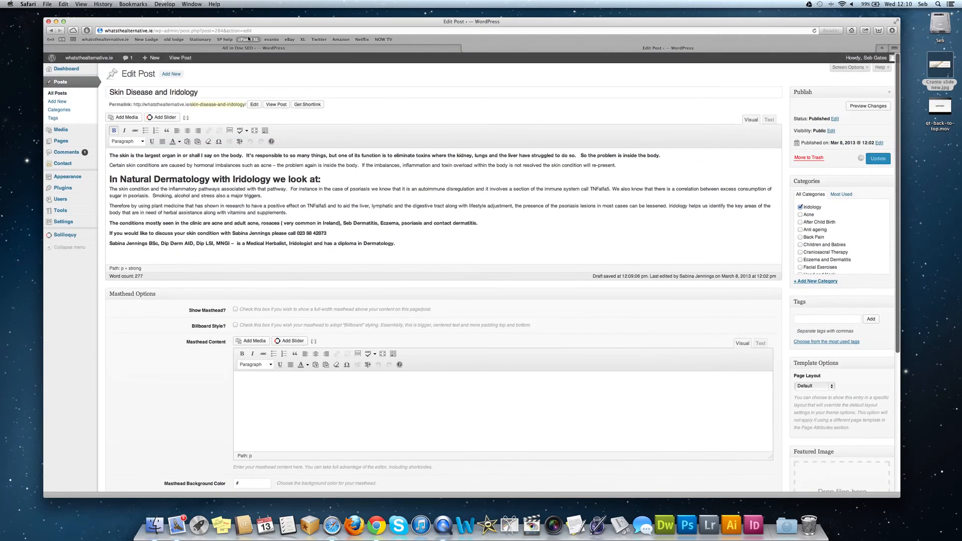
Load the site's home page, whatsthealternative.ie, in place of the All in One SEO options and show the site's admin shortcuts.
left_click(173, 48)
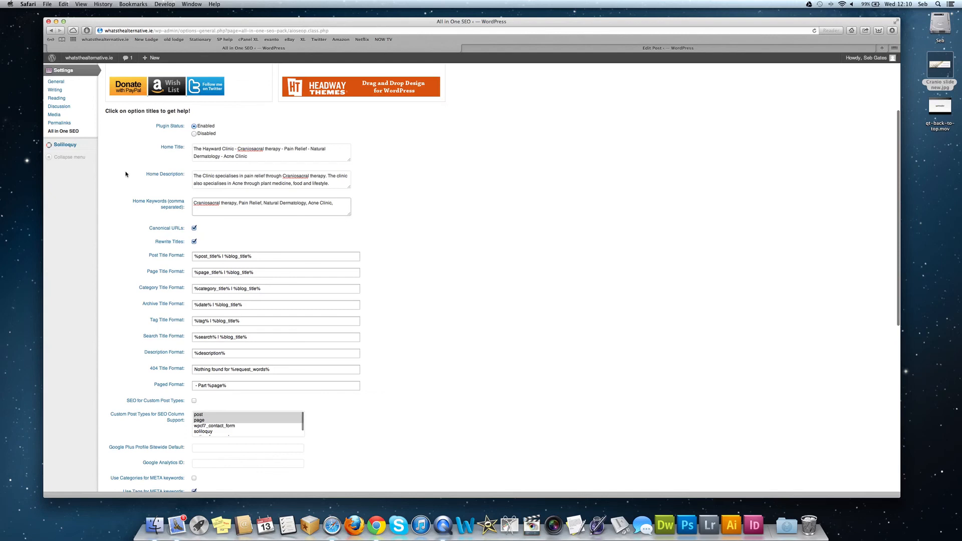
scroll(125, 174, "up", 5)
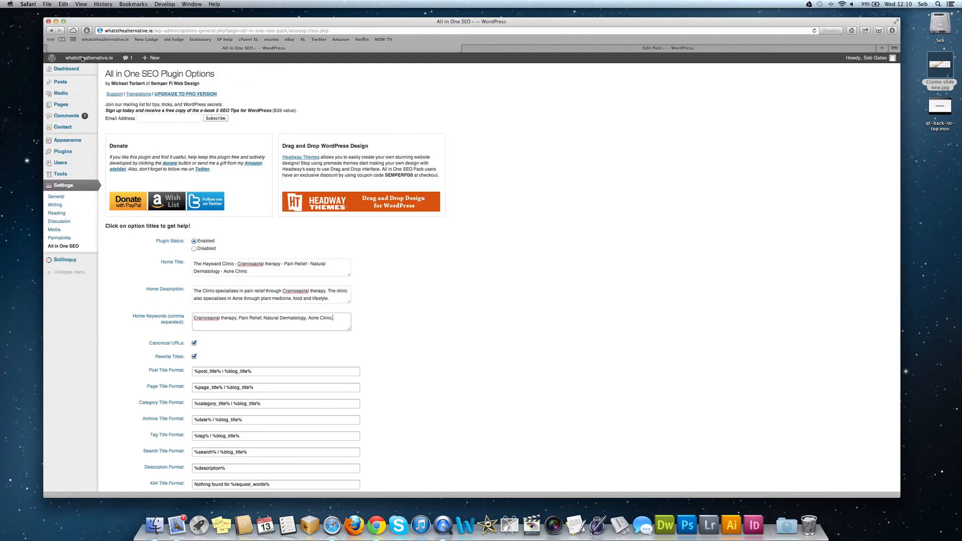
left_click(291, 31)
type("whatsthealternative.ie")
key("Return")
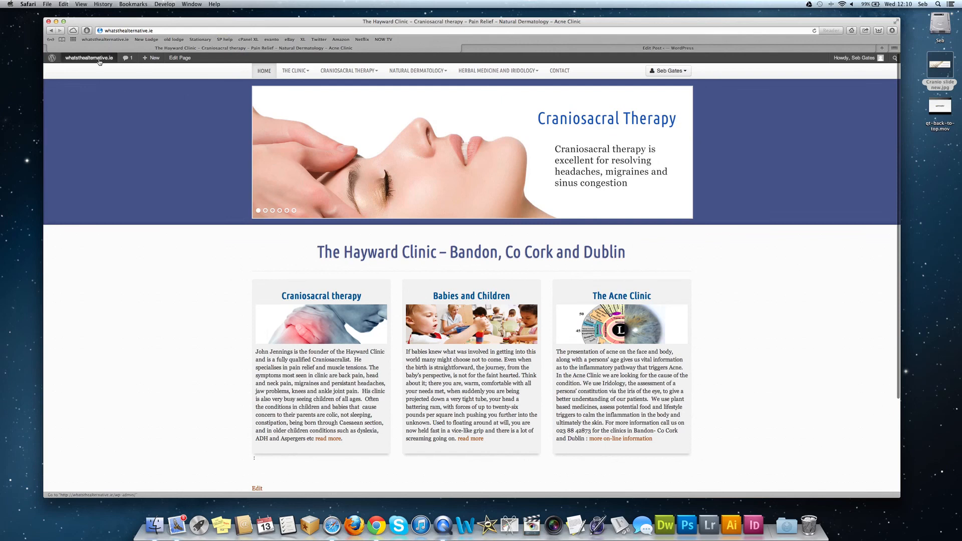
mouse_move(95, 58)
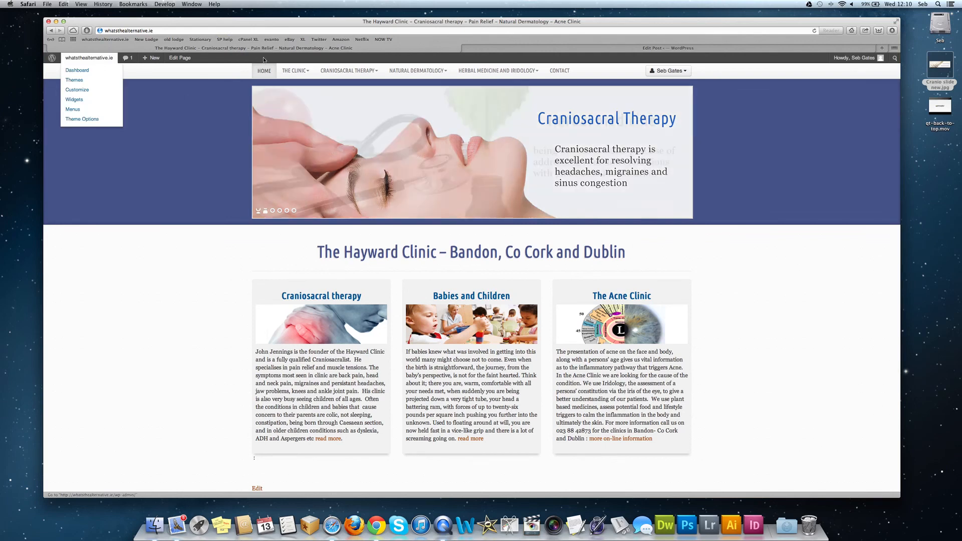